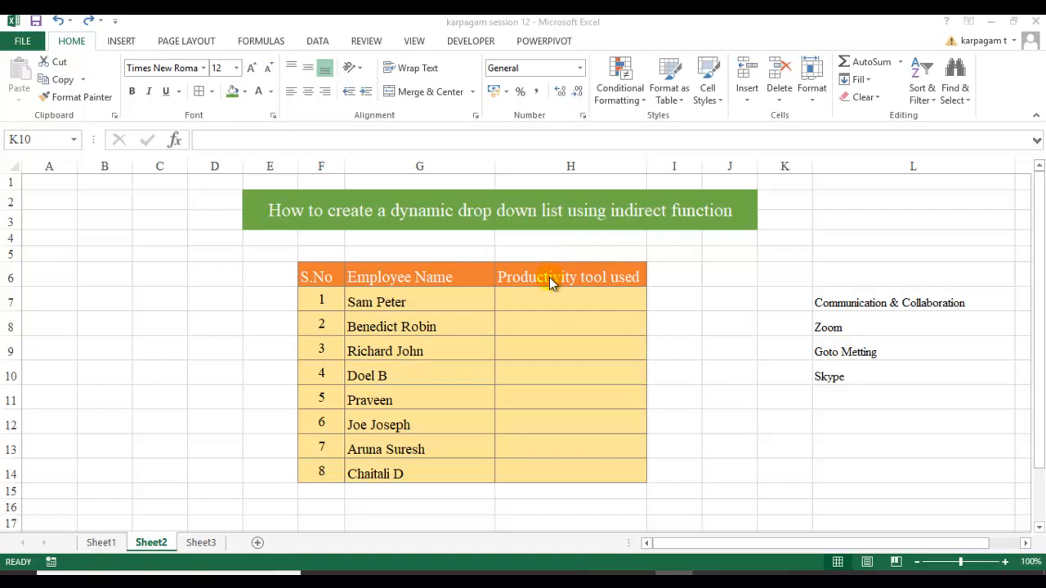
# Convert L7:L10, from Communication & Collaboration down to Skype, into a table with headers
pyautogui.click(928, 304)
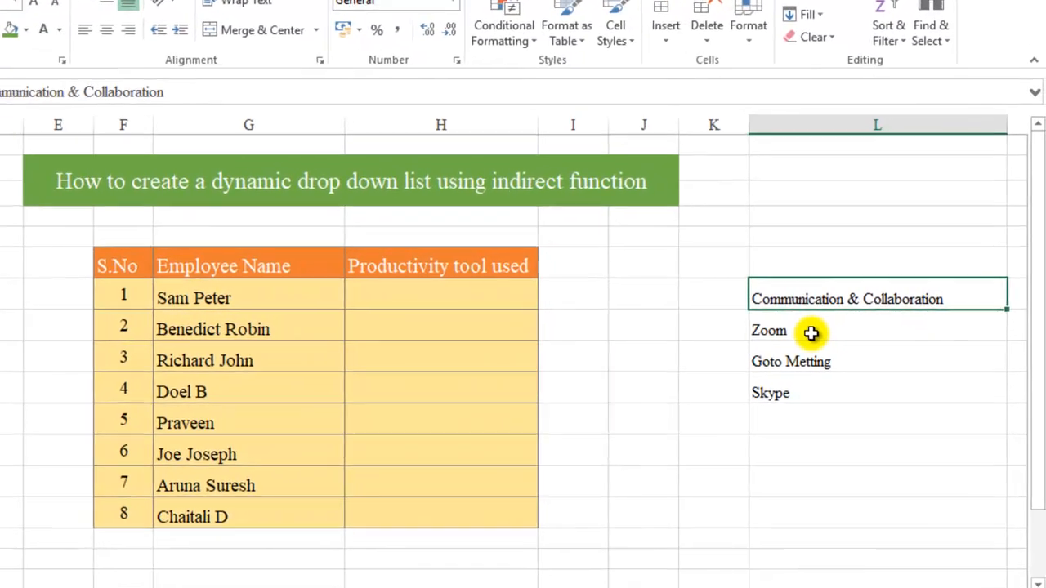
pyautogui.click(810, 332)
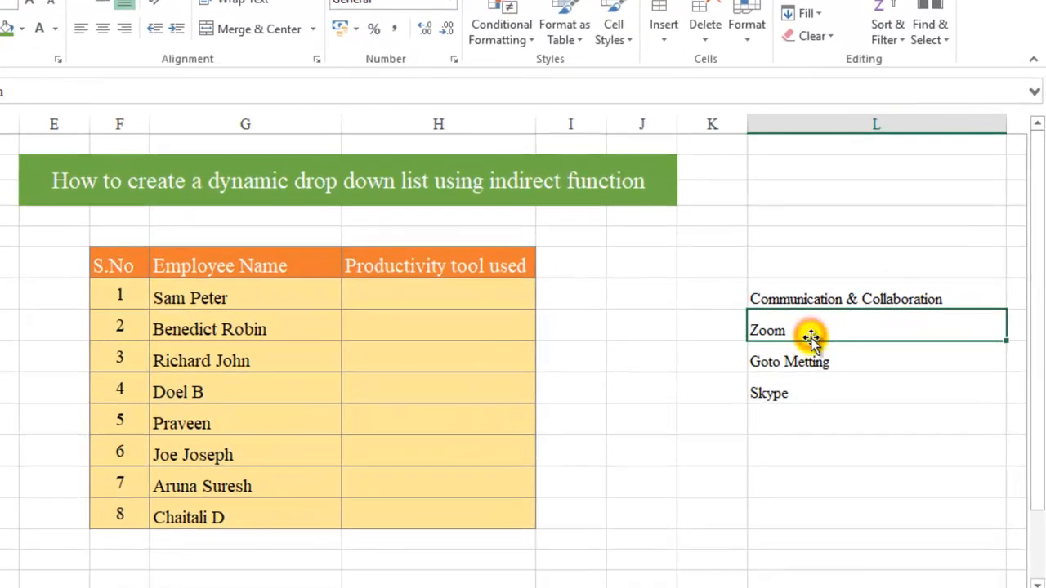
pyautogui.click(811, 361)
pyautogui.click(807, 393)
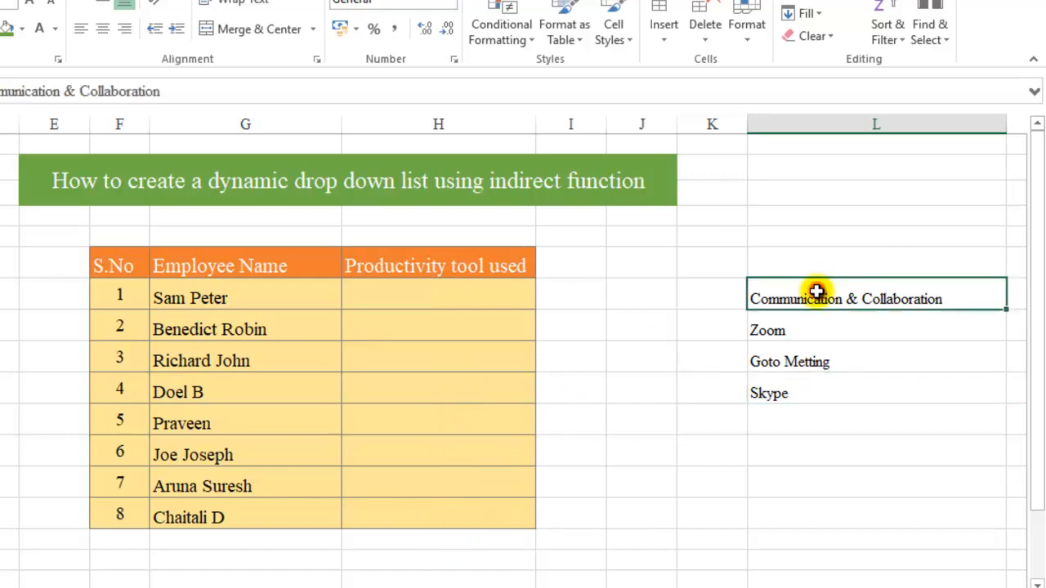
pyautogui.moveTo(816, 292); pyautogui.dragTo(820, 391)
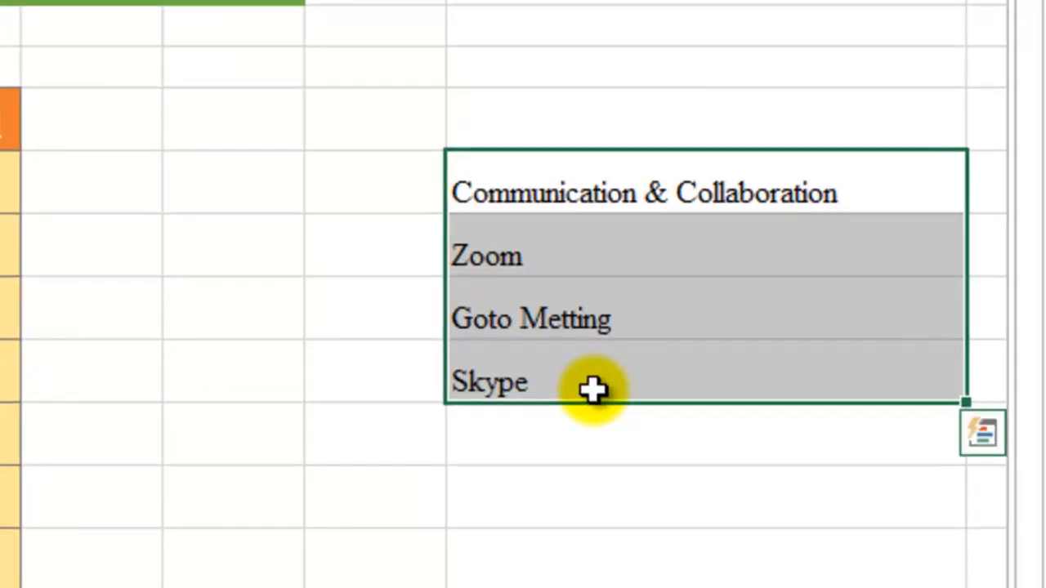
pyautogui.hotkey('ctrl', 't')
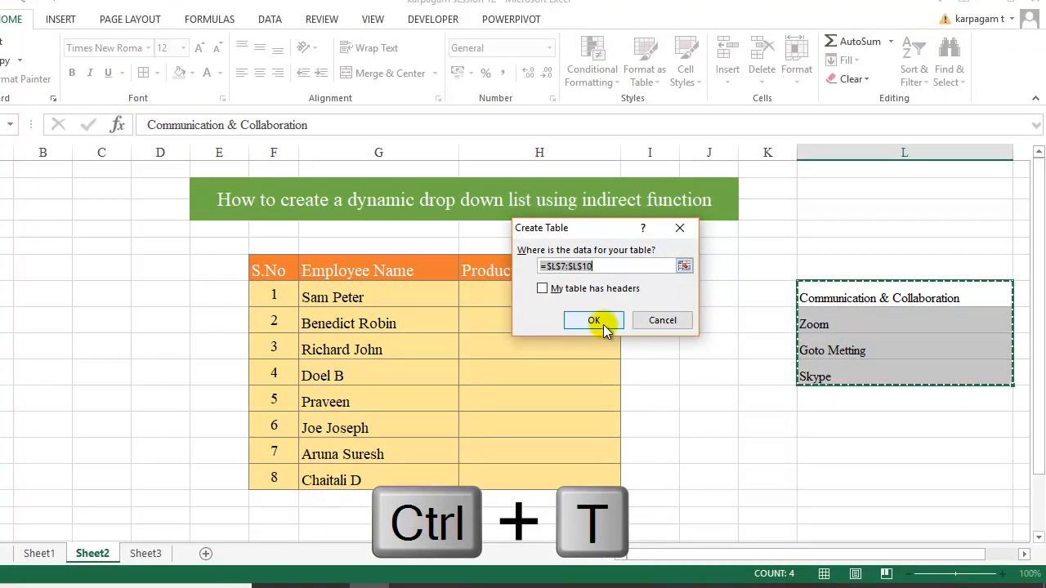
pyautogui.click(542, 290)
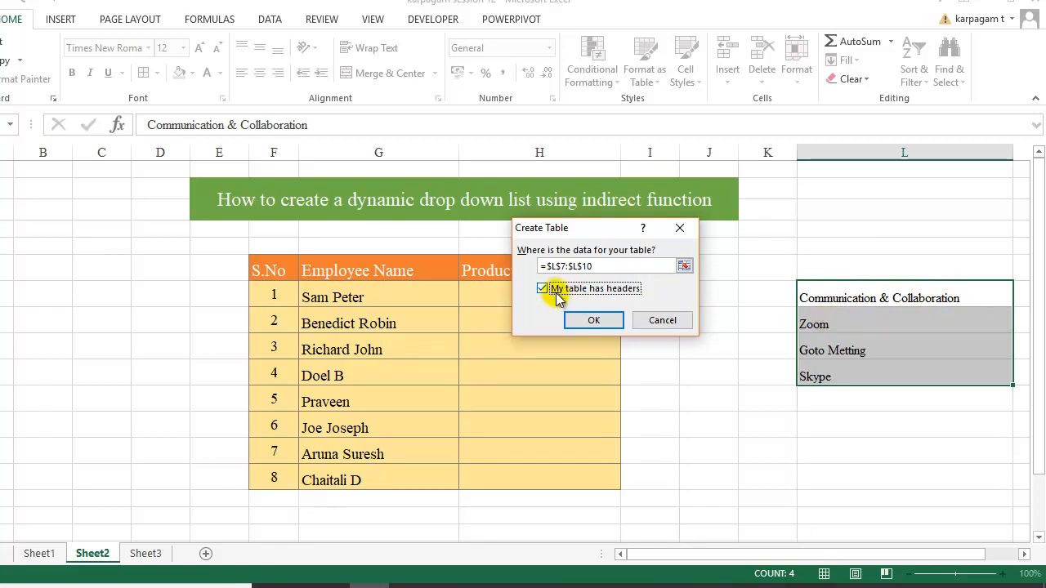
pyautogui.click(594, 319)
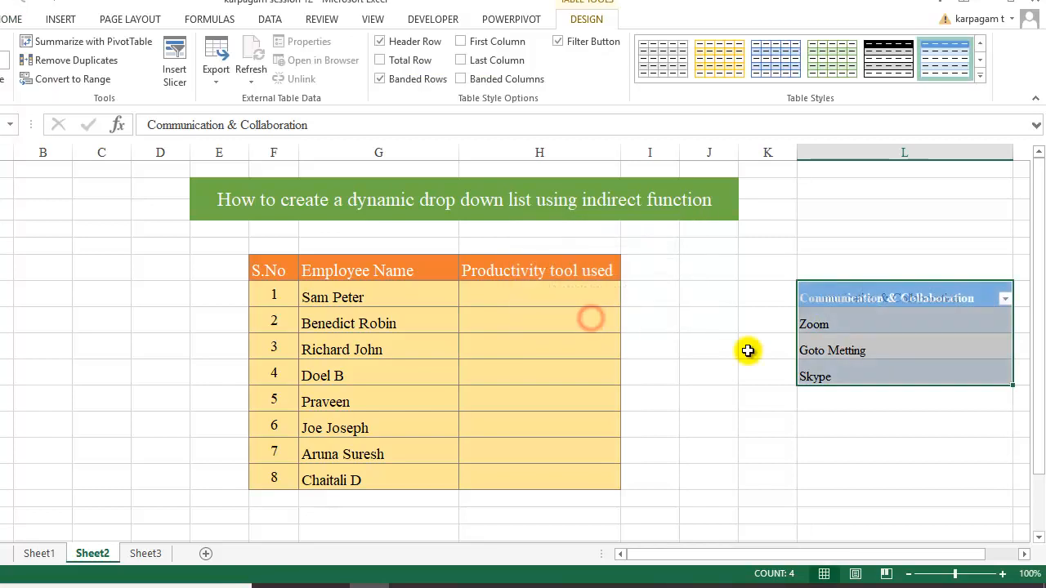
# Name the Zoom, Goto Metting and Skype cells com_col using the Name Box
pyautogui.click(942, 442)
pyautogui.moveTo(872, 321); pyautogui.dragTo(871, 378)
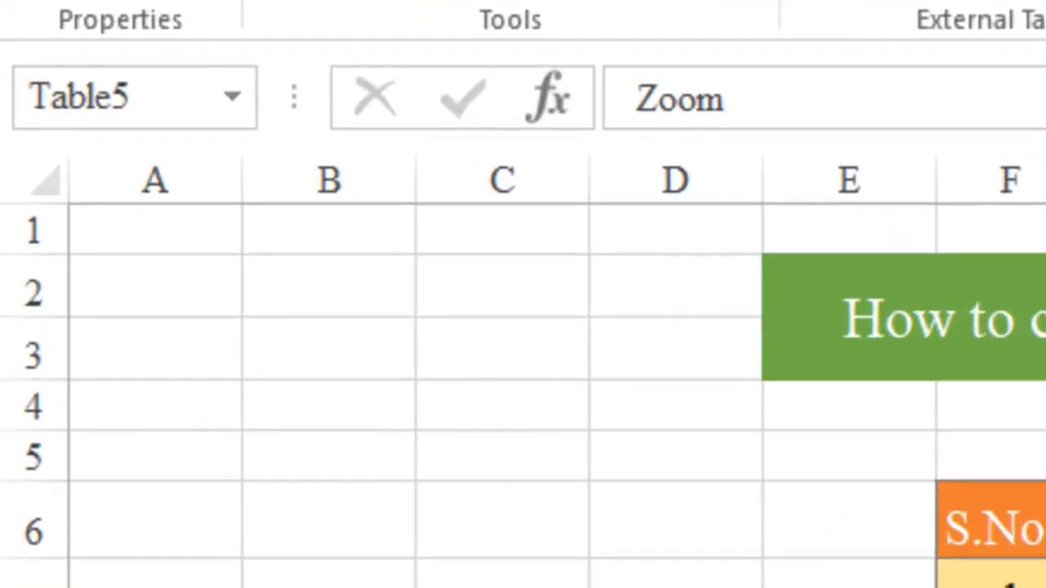
pyautogui.click(164, 89)
pyautogui.write('com')
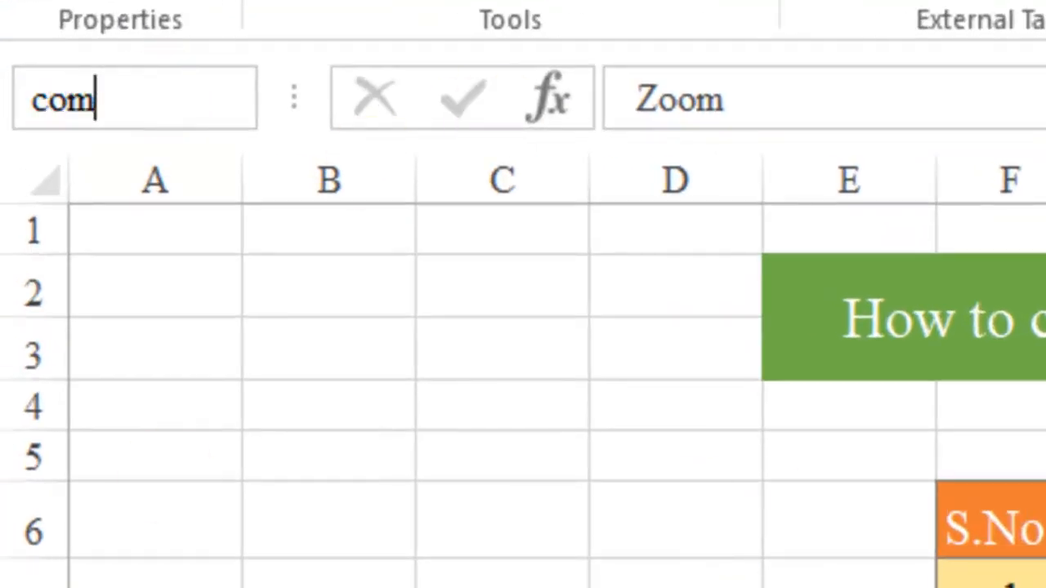
pyautogui.write('_col')
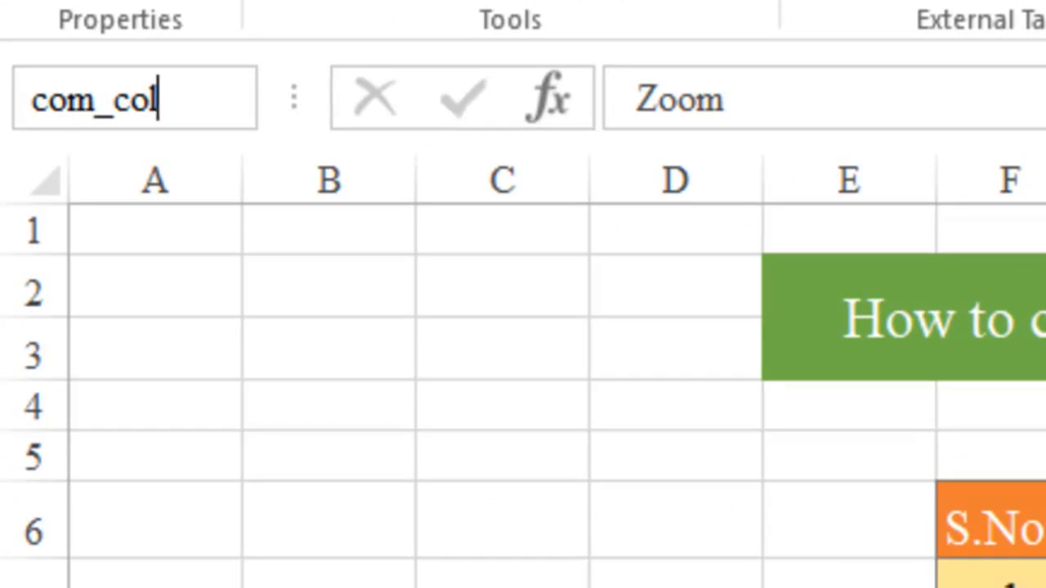
pyautogui.press('Return')
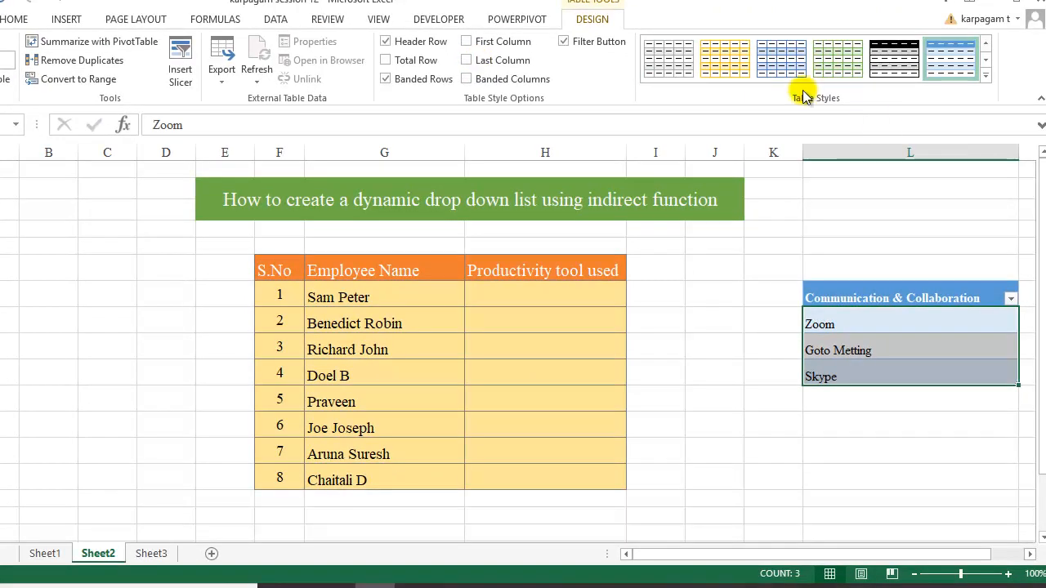
# Check com_col from the Name Box list, then select Productivity tool used cells H7:H14
pyautogui.click(173, 243)
pyautogui.click(15, 124)
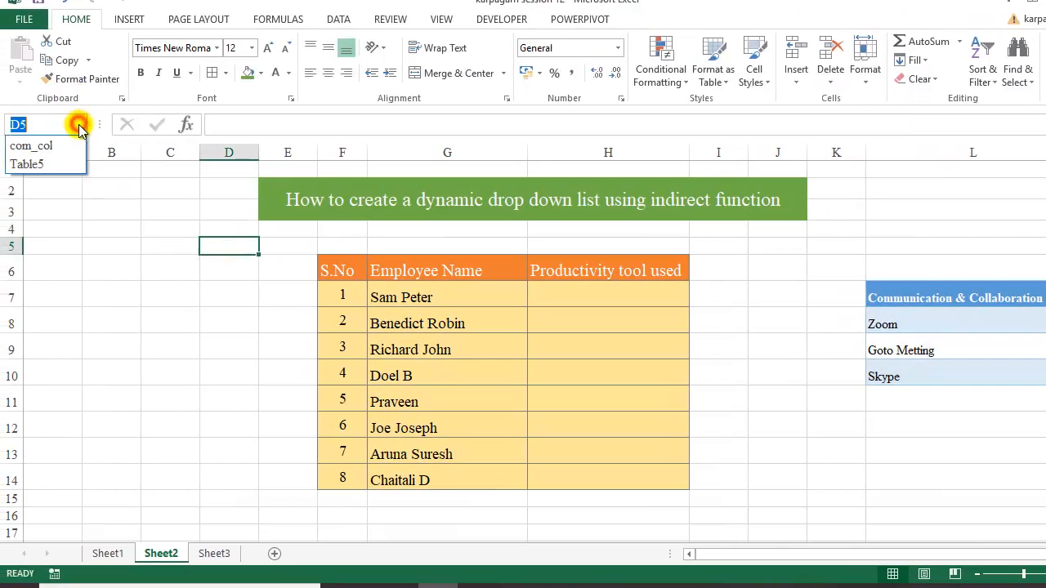
pyautogui.click(60, 148)
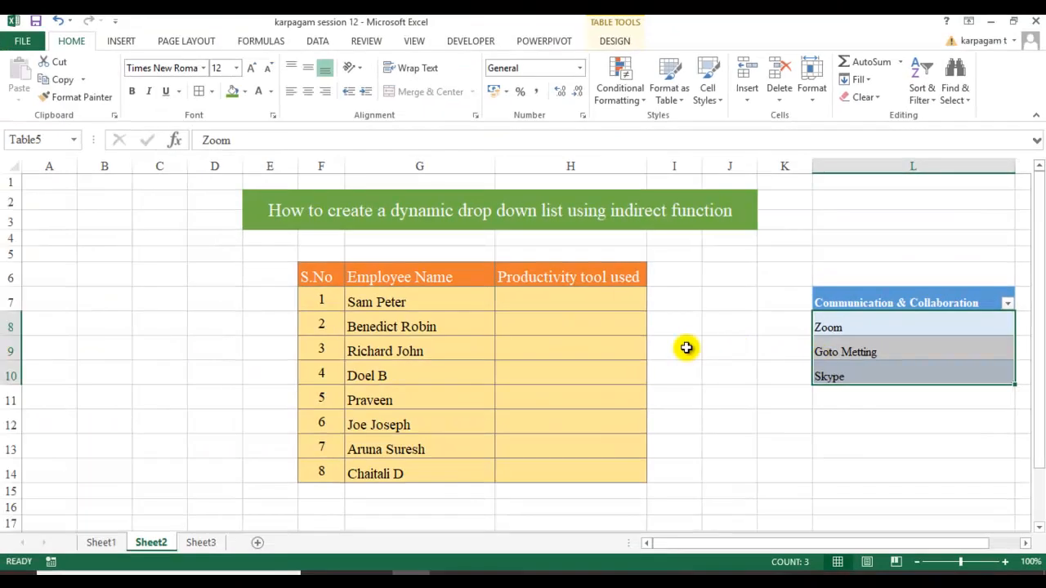
pyautogui.click(597, 299)
pyautogui.moveTo(597, 299); pyautogui.dragTo(567, 471)
# Open Data Validation for H7:H14 and set Allow to List
pyautogui.hotkey('alt', 'd')
pyautogui.press('l')
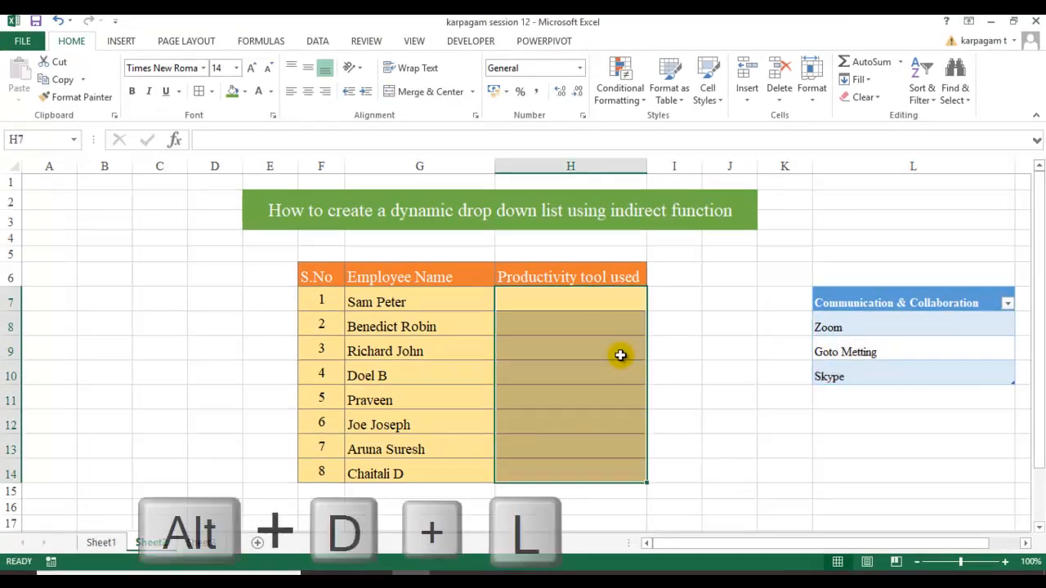
pyautogui.hotkey('alt', 'd')
pyautogui.press('l')
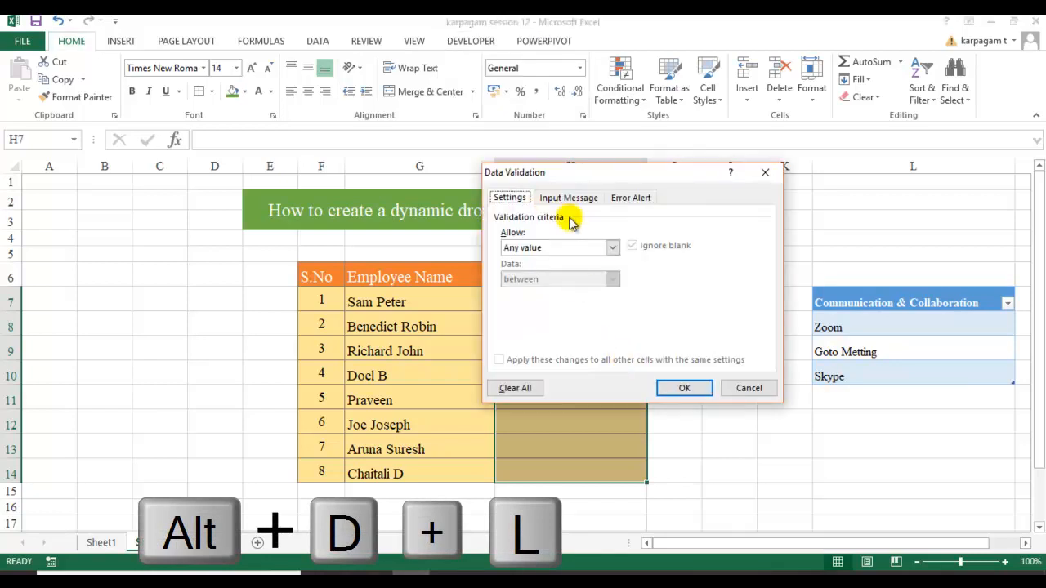
pyautogui.click(613, 247)
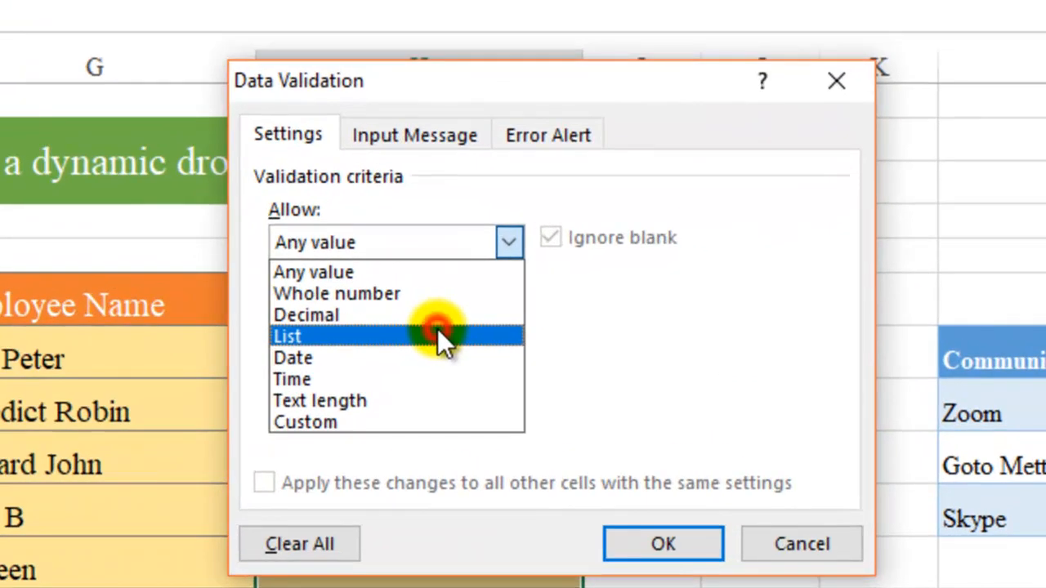
pyautogui.click(438, 336)
# Enter =indirect(com_col) as the list source, inserting com_col with F3, and apply it
pyautogui.click(409, 375)
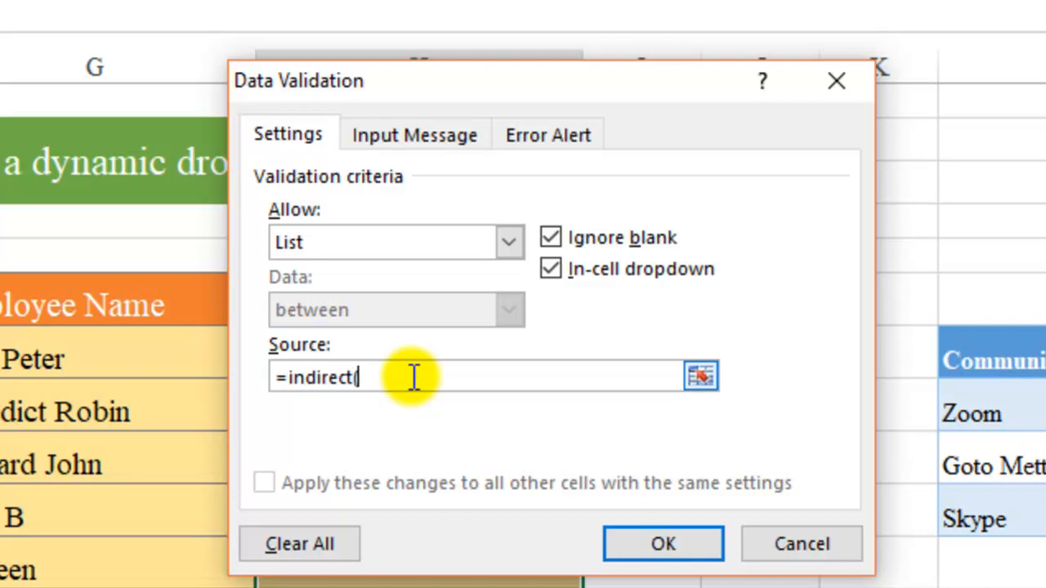
pyautogui.press('F3')
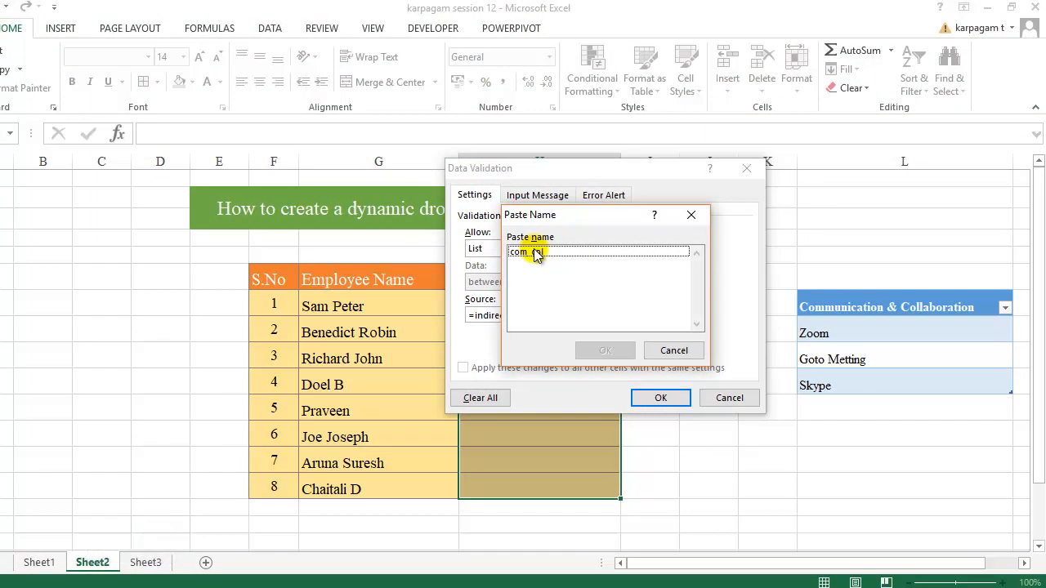
pyautogui.click(532, 251)
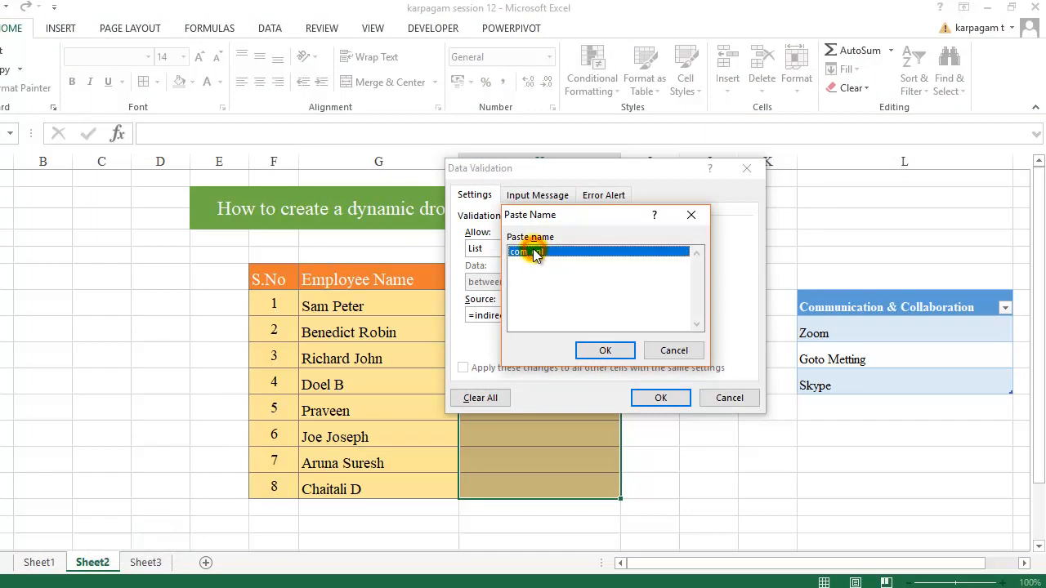
pyautogui.click(593, 351)
pyautogui.write(')')
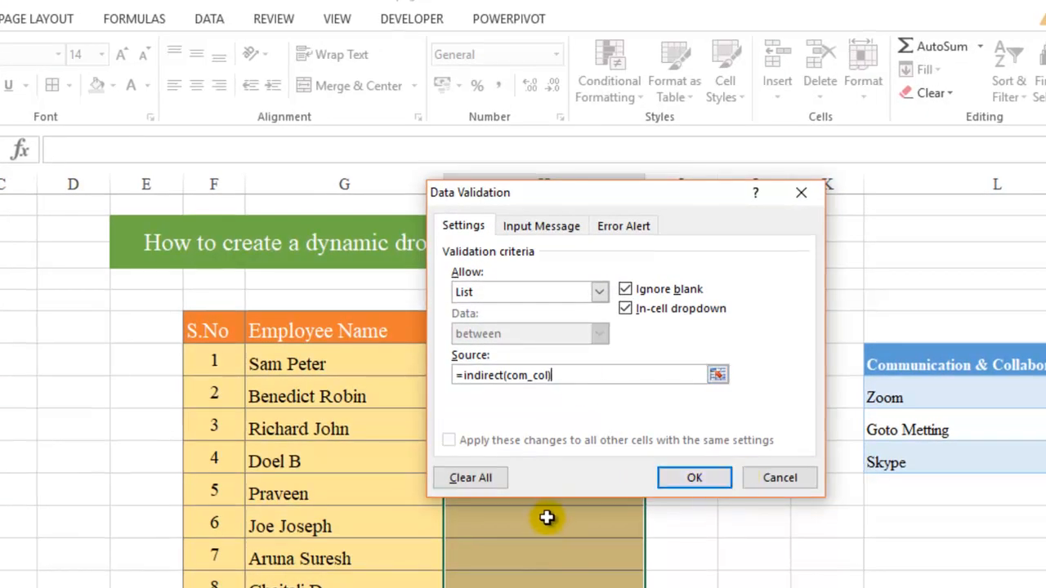
pyautogui.click(695, 479)
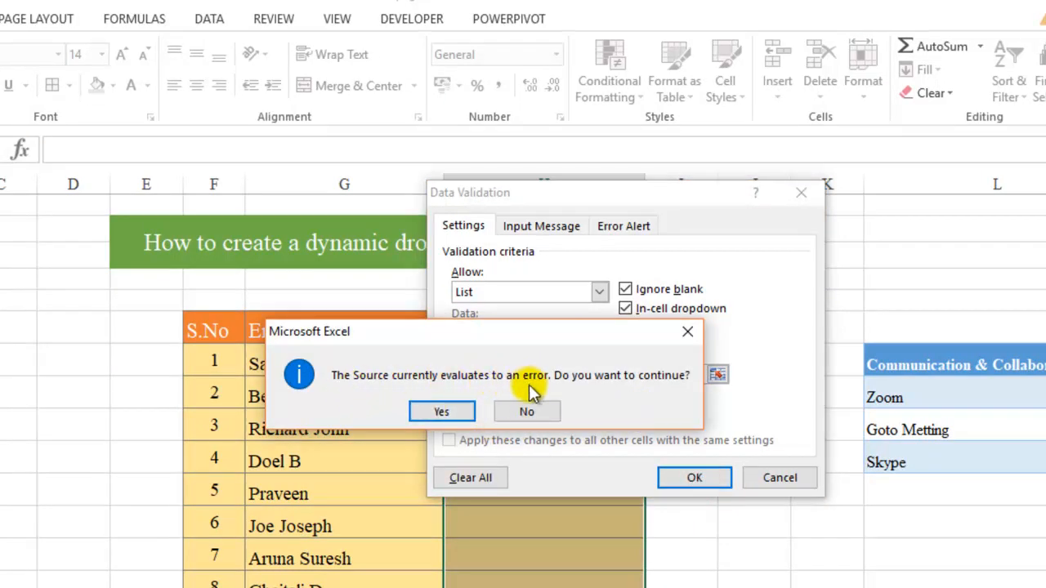
# Accept the source-error warning, check the new column H drop-downs, and reselect those cells
pyautogui.click(460, 414)
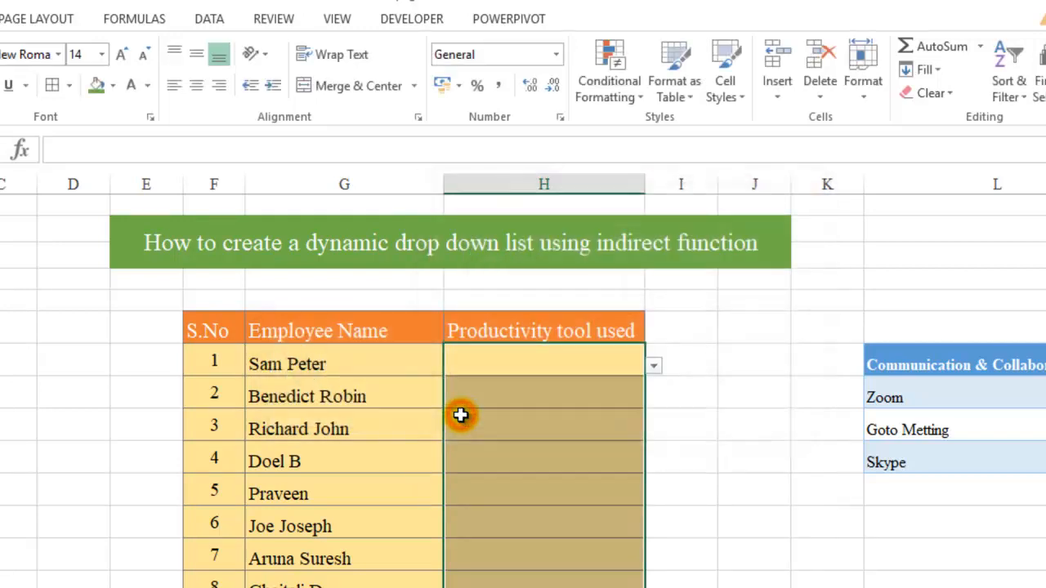
pyautogui.click(590, 382)
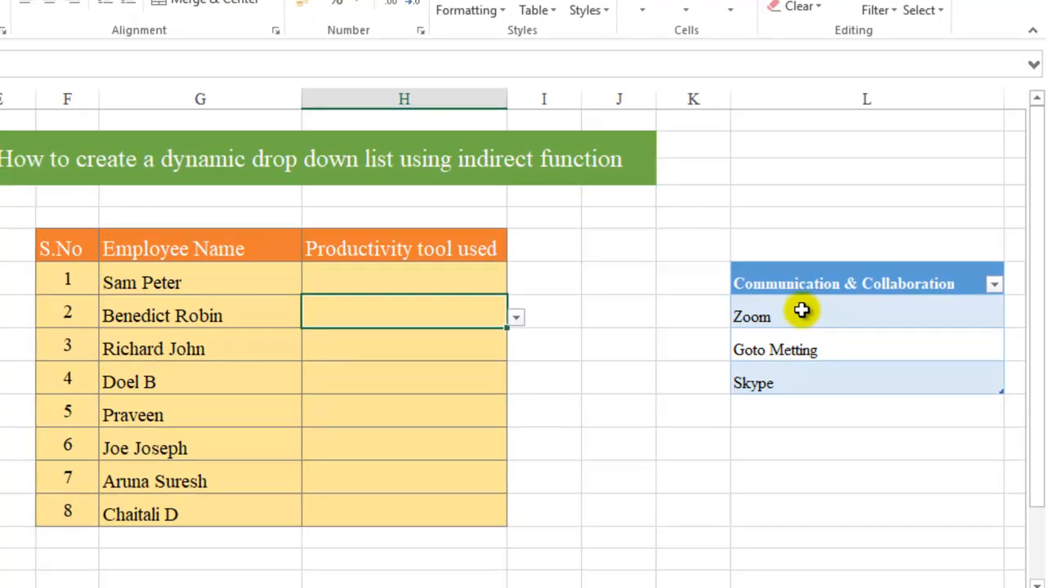
pyautogui.click(472, 281)
pyautogui.click(542, 357)
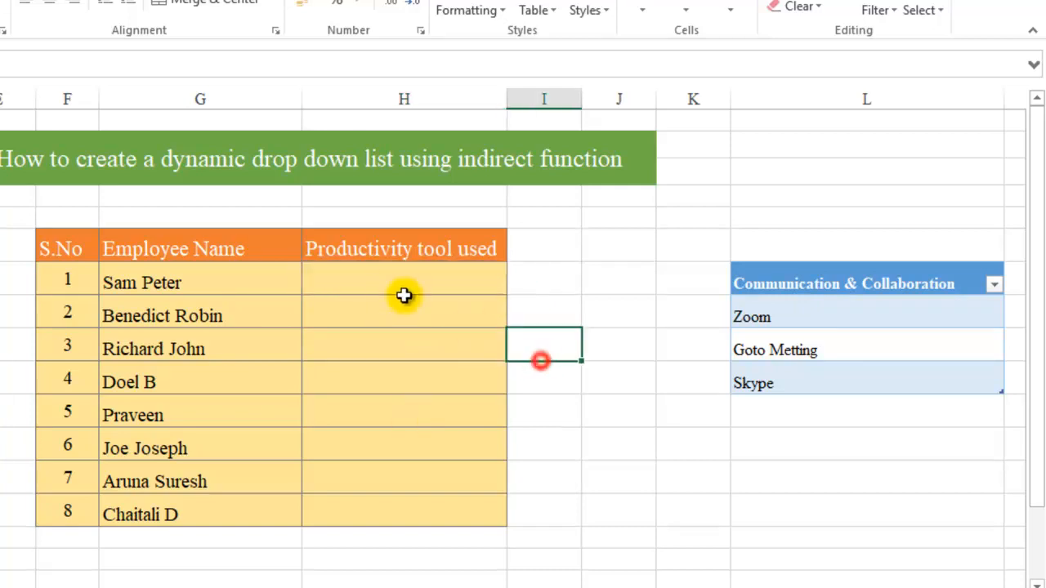
pyautogui.moveTo(395, 278); pyautogui.dragTo(404, 520)
# Change the validation list source to =INDIRECT("com_col") with quotes and apply it
pyautogui.hotkey('alt', 'd', 'l')
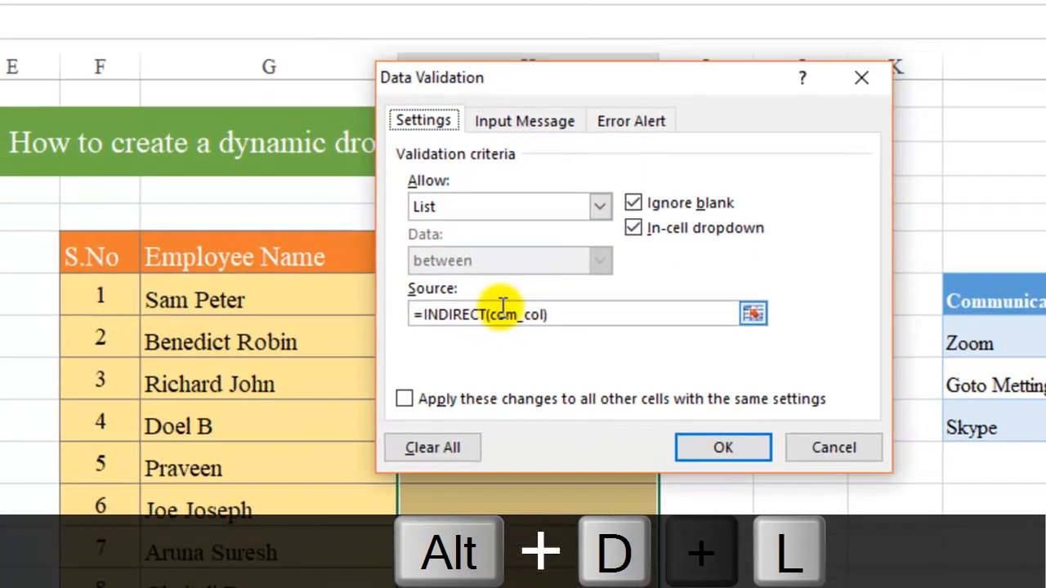
pyautogui.click(488, 317)
pyautogui.write('"')
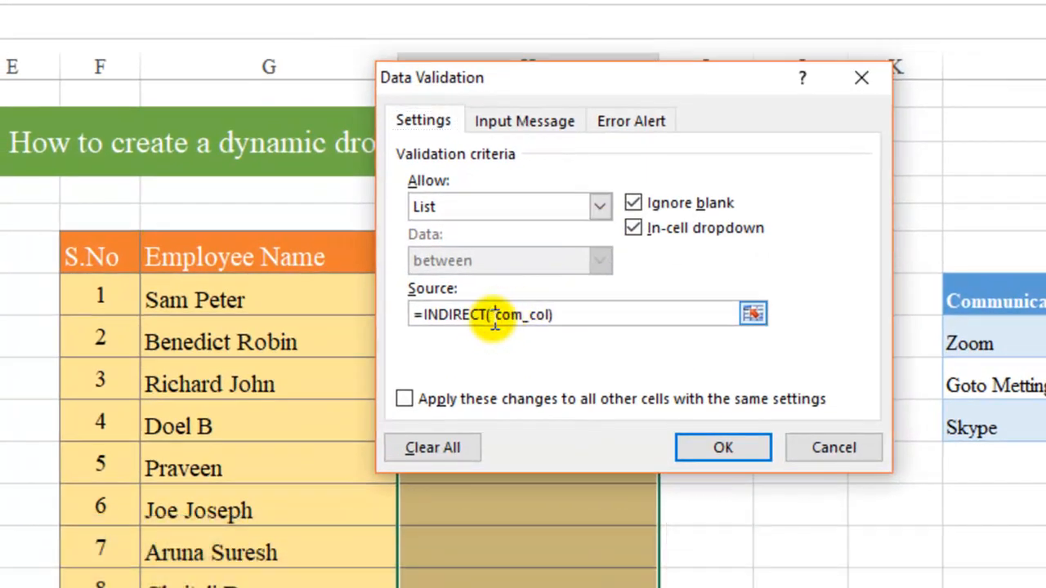
pyautogui.click(550, 315)
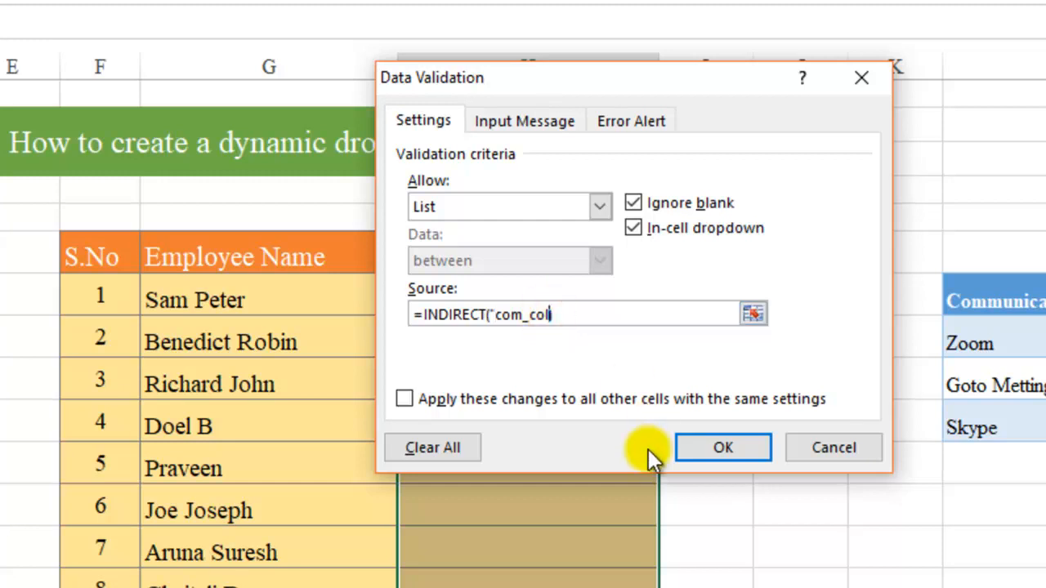
pyautogui.write('")')
pyautogui.click(722, 450)
# Test the first two employees' tool drop-downs, closing them without choosing anything
pyautogui.click(669, 306)
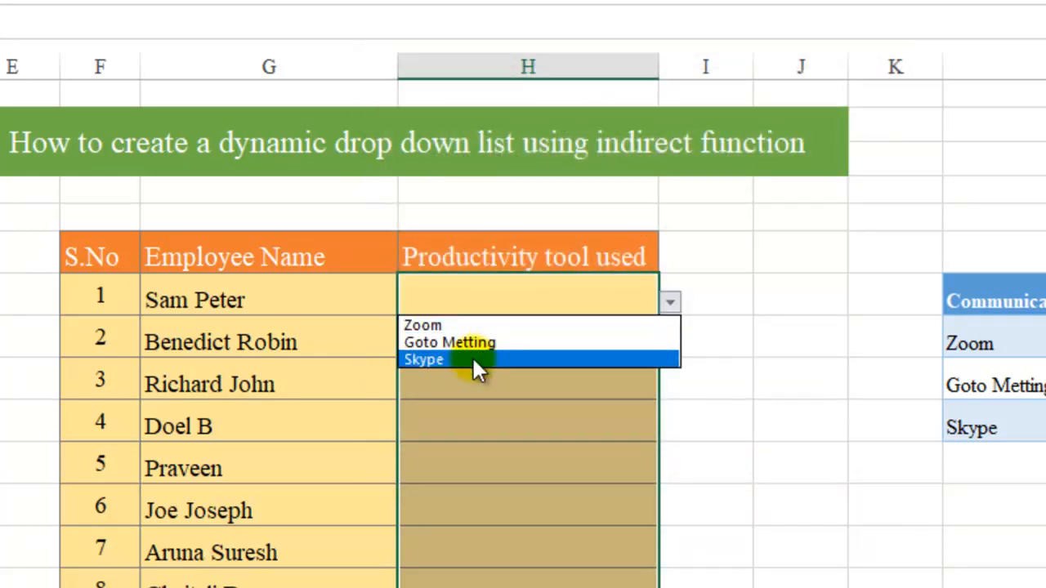
pyautogui.click(501, 414)
pyautogui.click(530, 345)
pyautogui.click(626, 324)
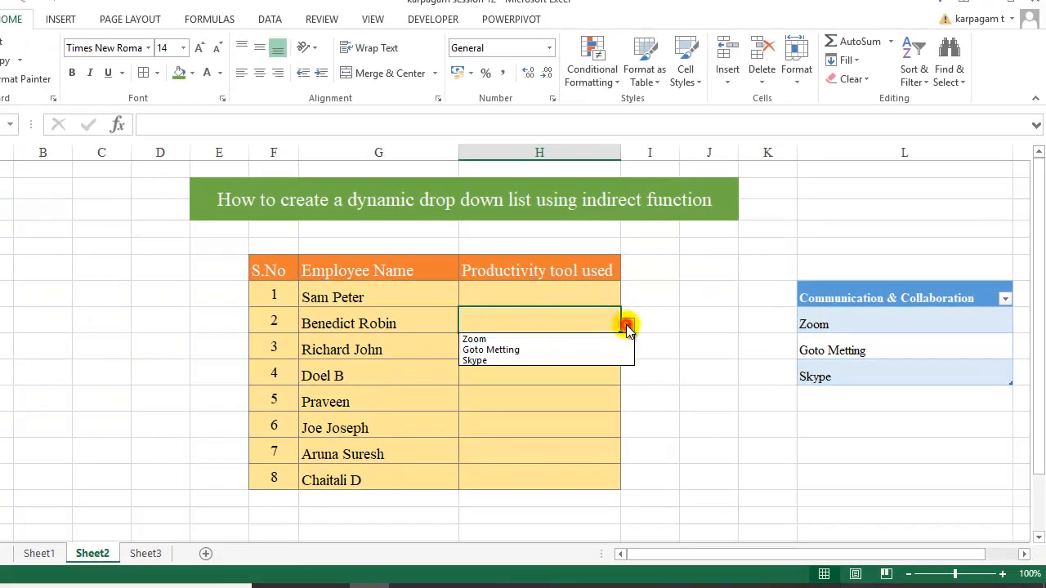
pyautogui.click(599, 291)
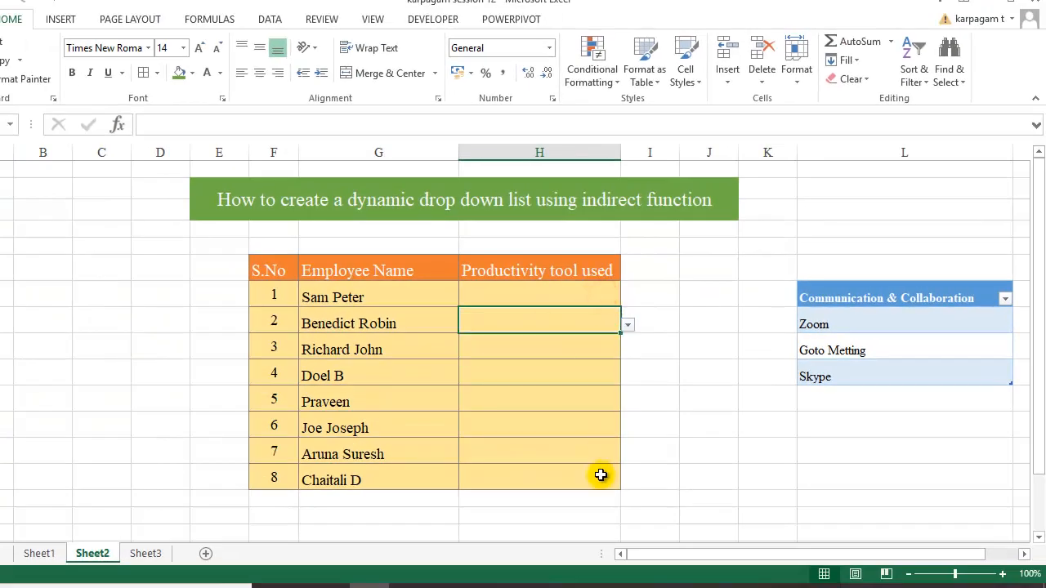
# Pick Goto Metting, Zoom and Skype for the first three employees from their drop-downs
pyautogui.click(579, 292)
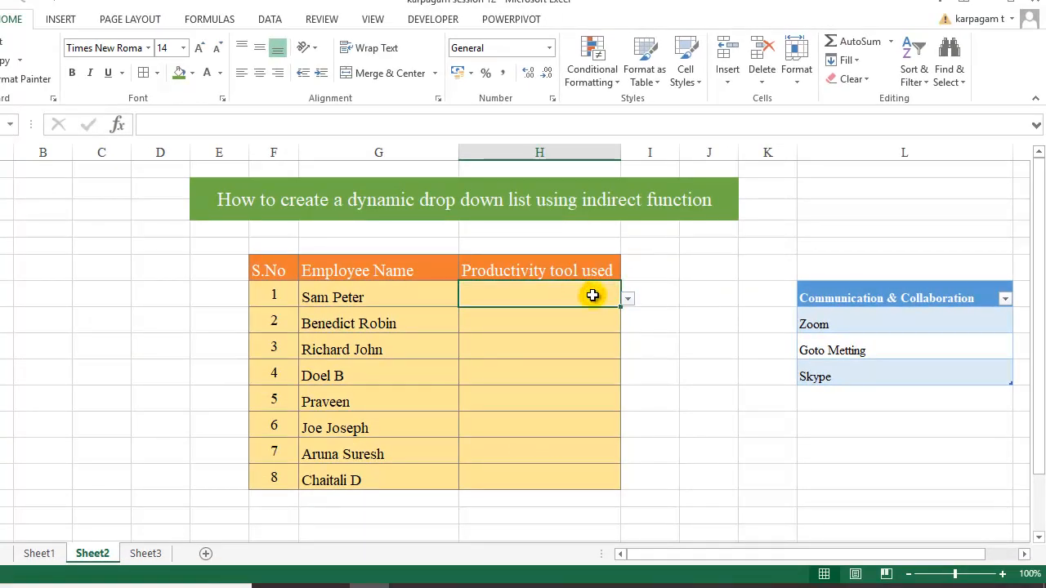
pyautogui.click(626, 299)
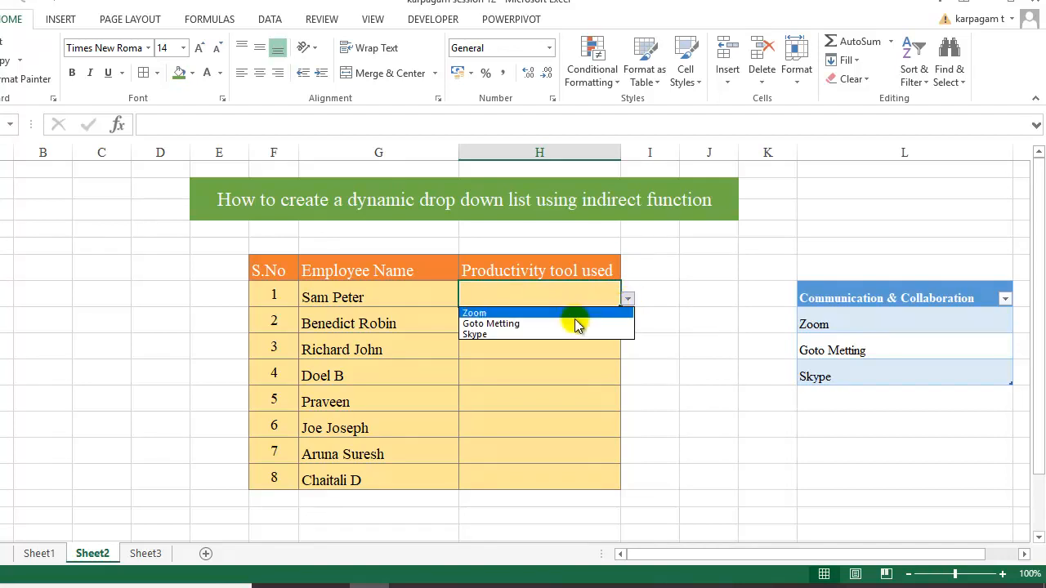
pyautogui.click(544, 325)
pyautogui.click(545, 323)
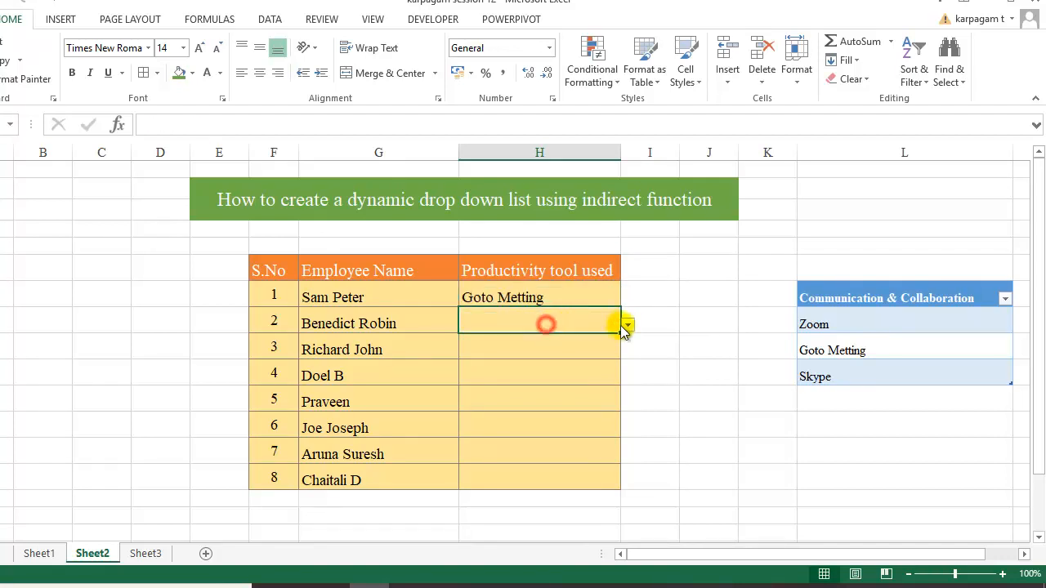
pyautogui.click(627, 325)
pyautogui.click(594, 339)
pyautogui.click(564, 342)
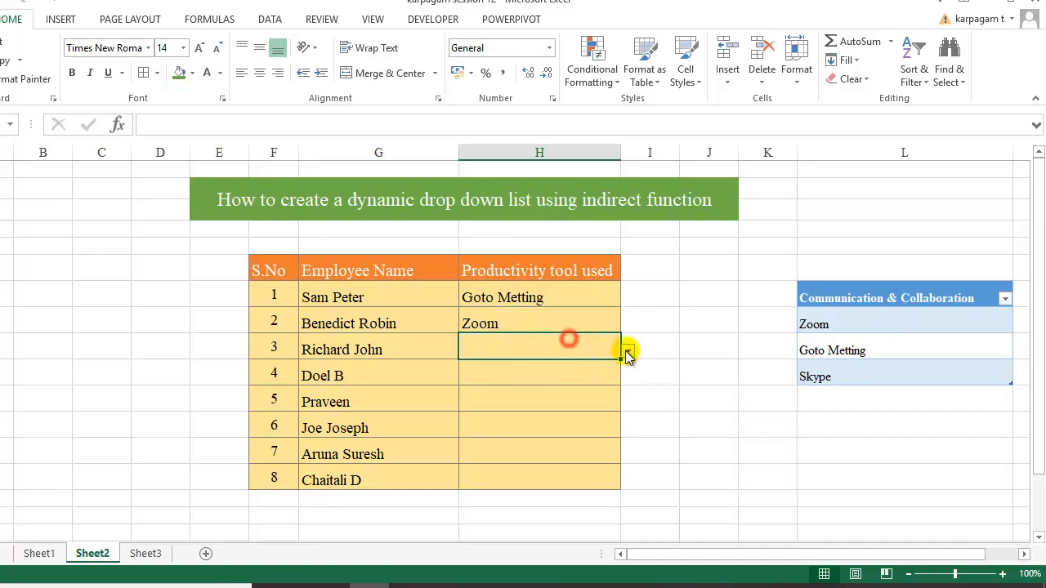
pyautogui.click(627, 351)
pyautogui.click(599, 386)
pyautogui.click(579, 365)
pyautogui.click(834, 408)
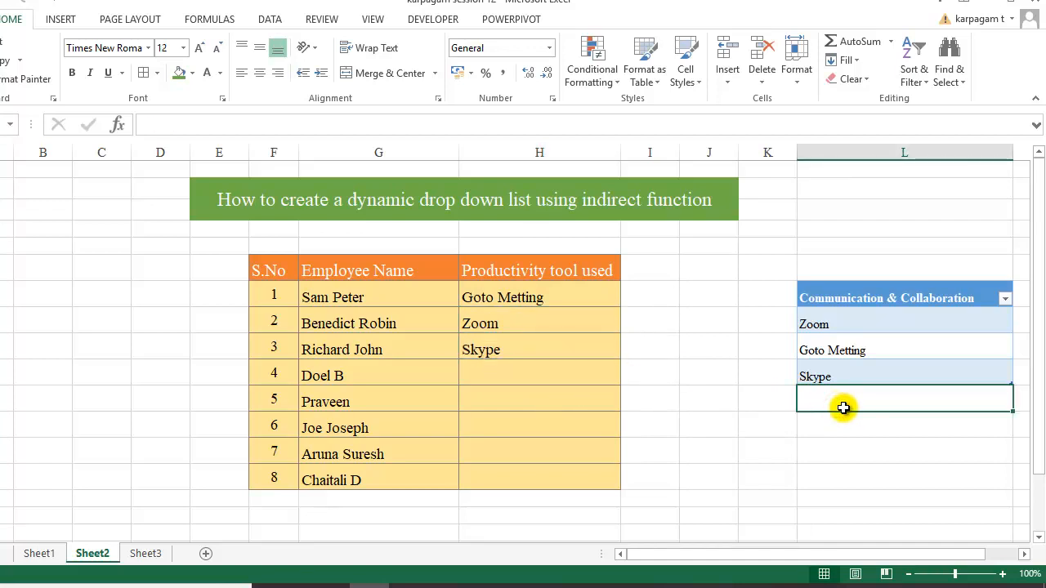
# Enter Slack, Fleep and Google Docs in the rows under Skype in the tools table
pyautogui.write('Slack')
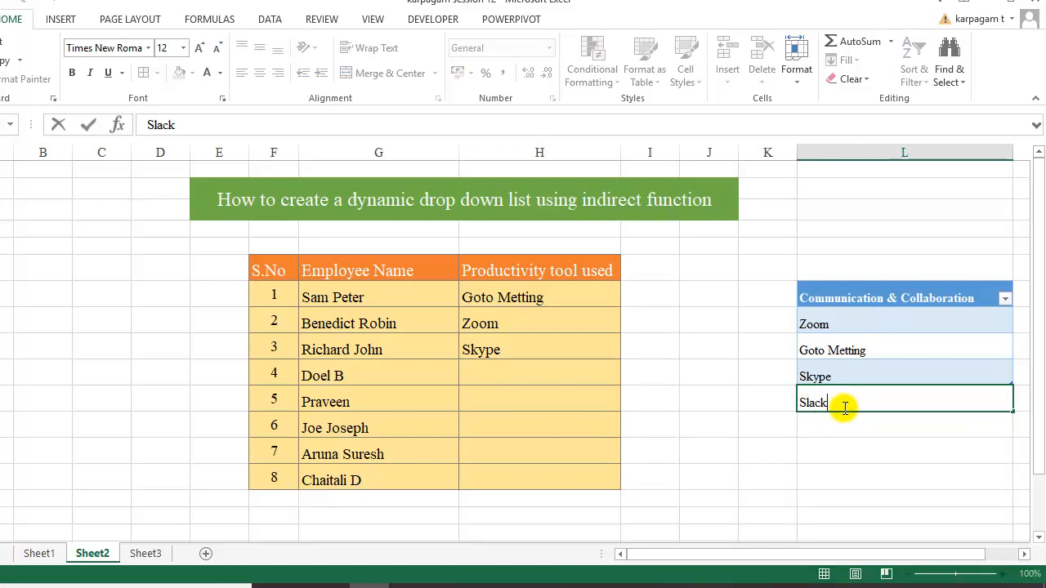
pyautogui.click(834, 424)
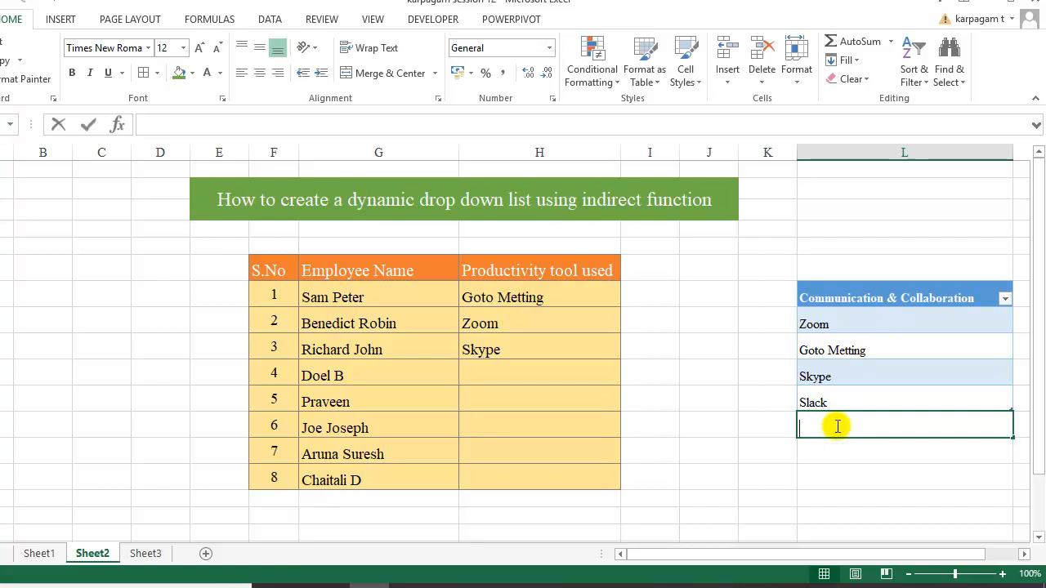
pyautogui.write('Fleep')
pyautogui.press('Return')
pyautogui.write('Google Docs')
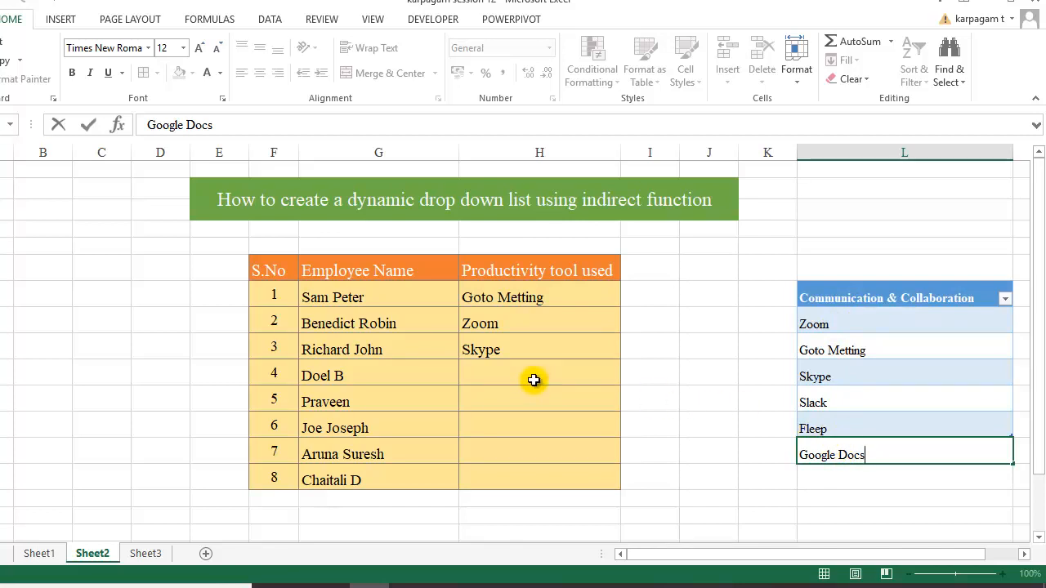
pyautogui.moveTo(853, 421); pyautogui.dragTo(852, 461)
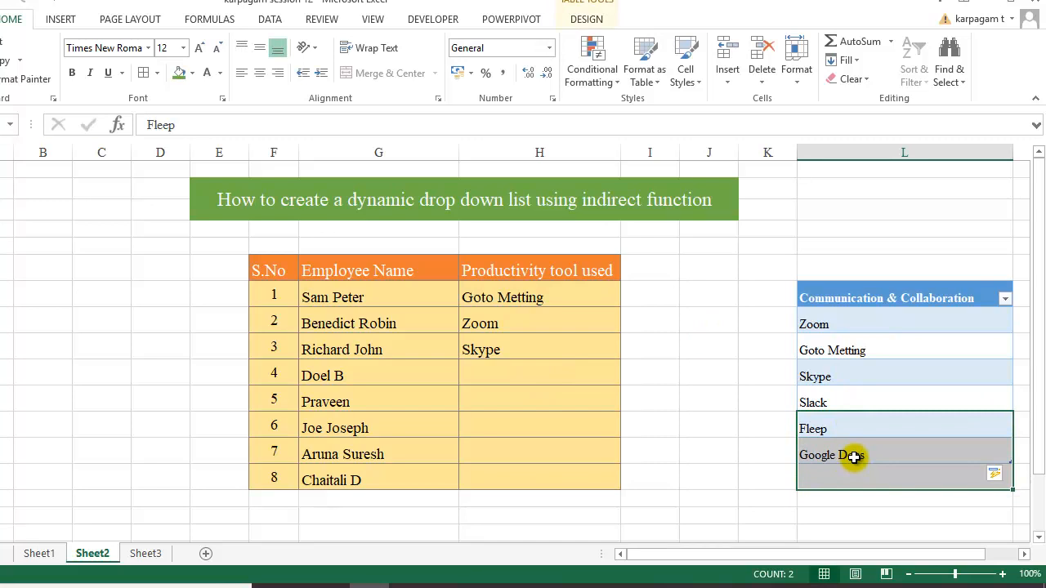
# Delete Fleep and Google Docs from the table and switch the third employee's tool to Slack
pyautogui.press('Delete')
pyautogui.click(663, 489)
pyautogui.click(473, 346)
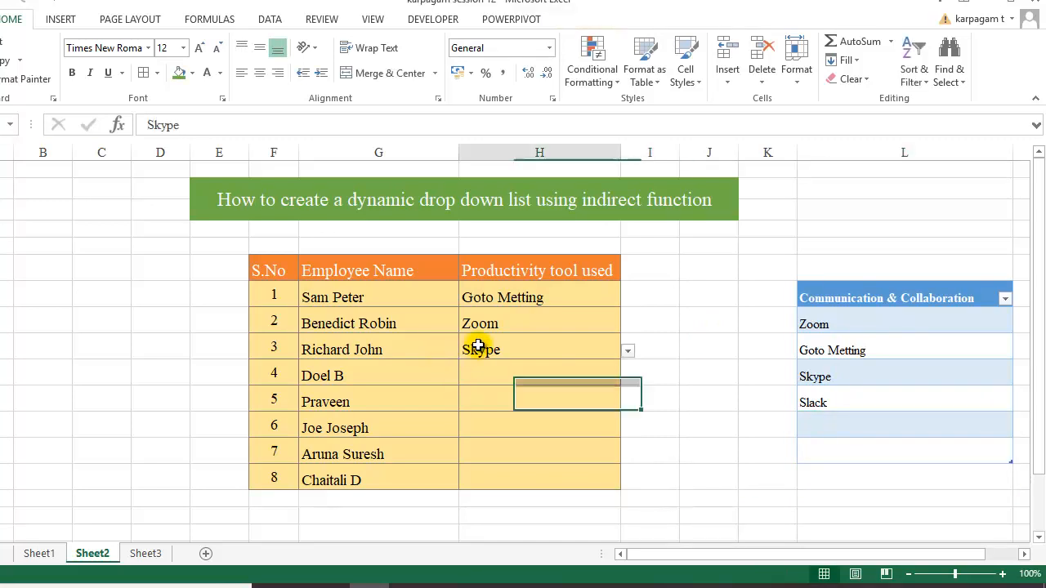
pyautogui.click(627, 351)
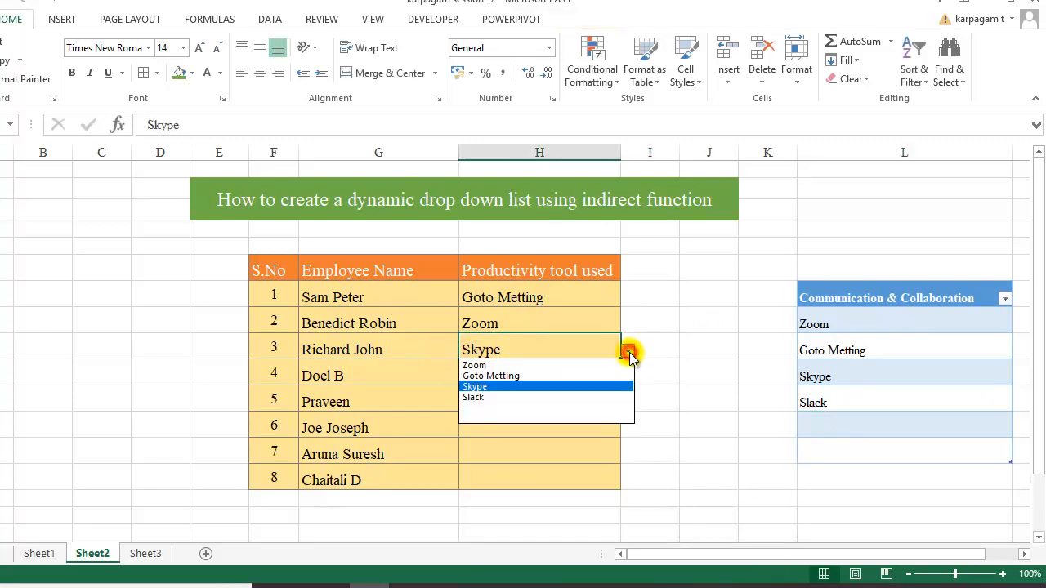
pyautogui.click(497, 398)
# Re-add Fleep below Slack in the tools table and choose it for the fourth employee
pyautogui.click(866, 429)
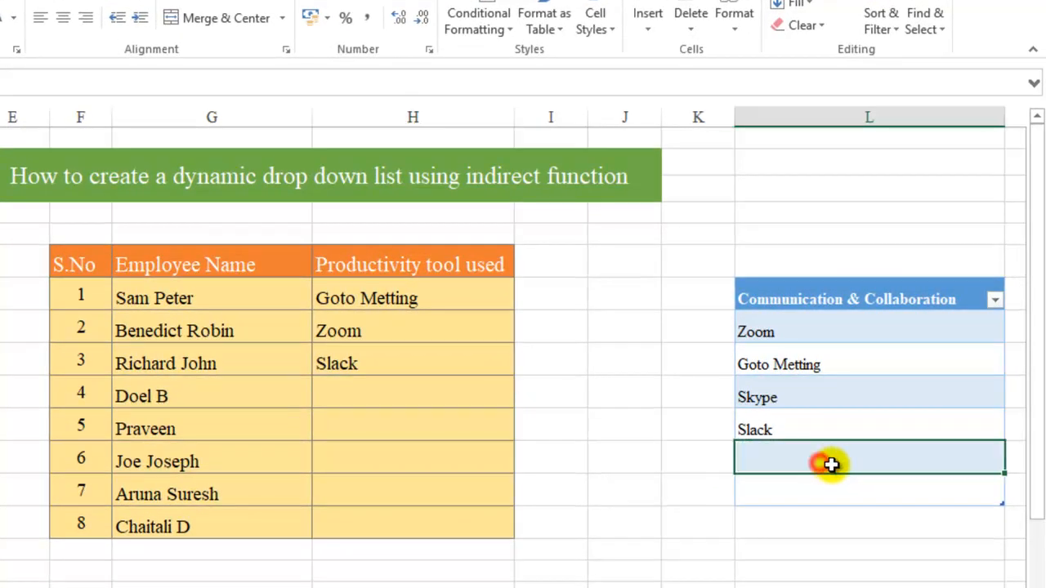
pyautogui.write('F')
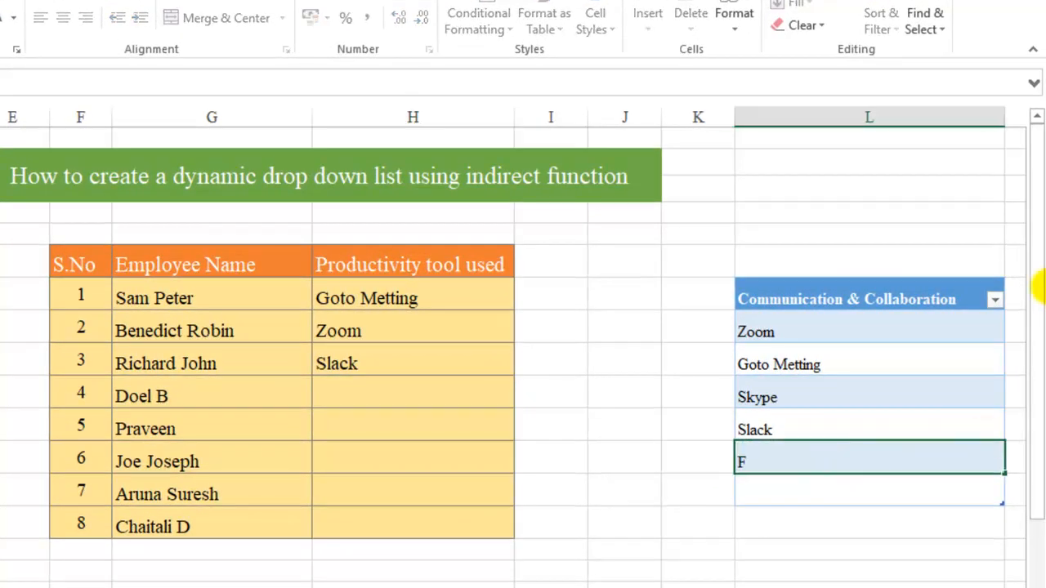
pyautogui.write('leep')
pyautogui.press('Return')
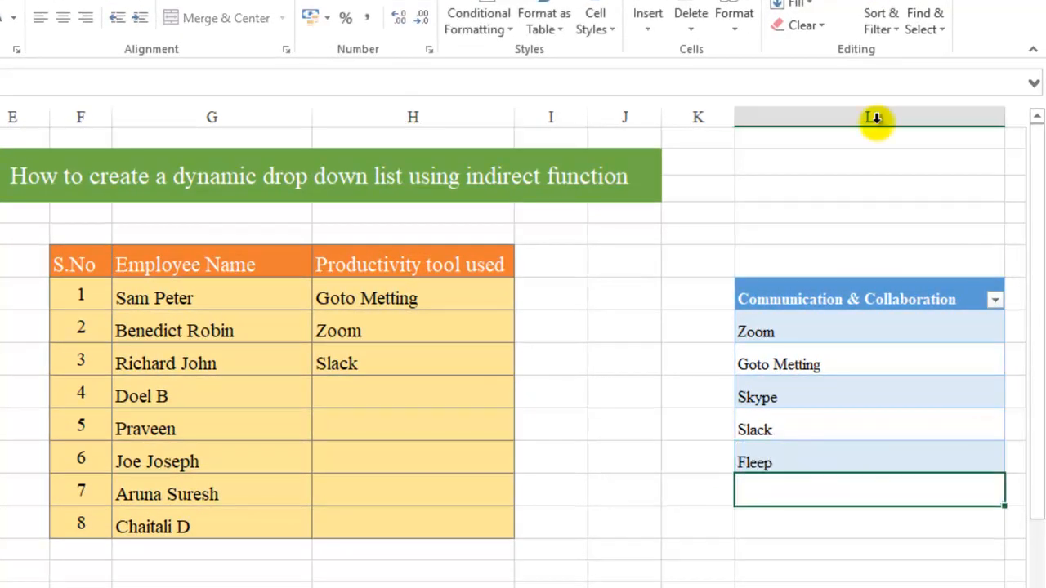
pyautogui.click(452, 405)
pyautogui.click(523, 399)
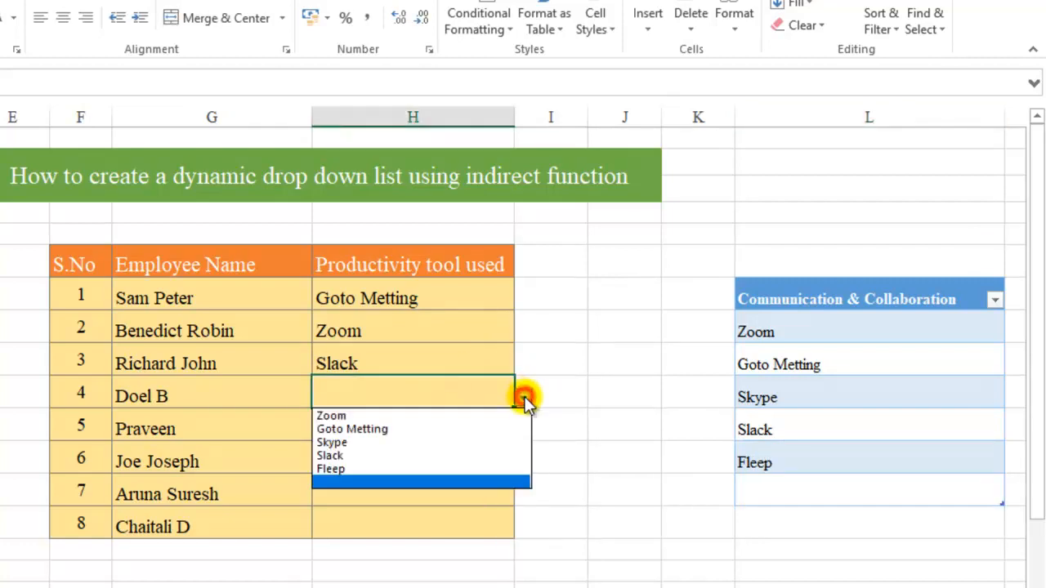
pyautogui.click(438, 471)
pyautogui.click(863, 492)
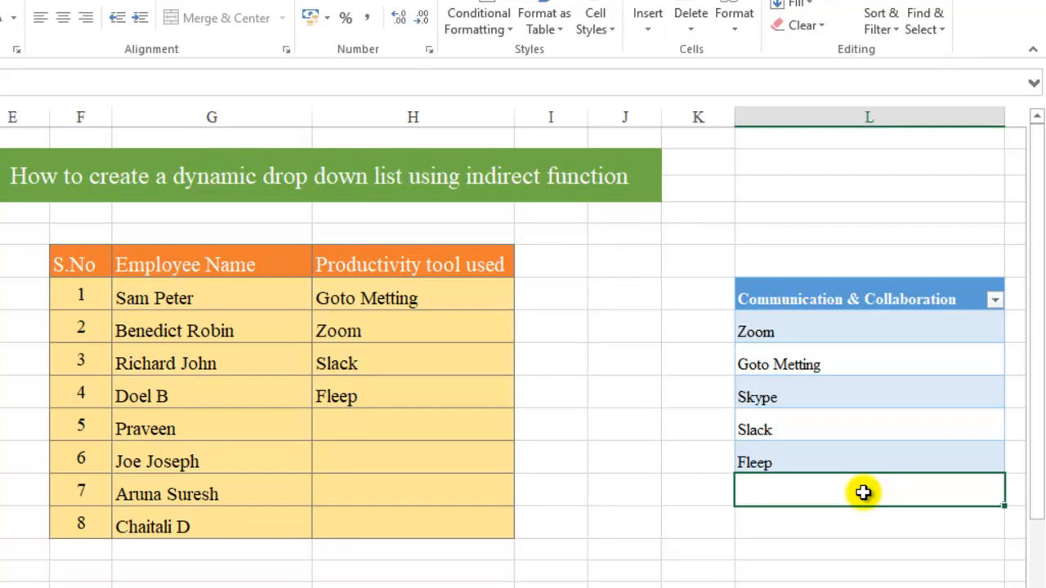
# Add Google Doc below Fleep in the tools table and choose it for the first employee
pyautogui.write('Google Doc')
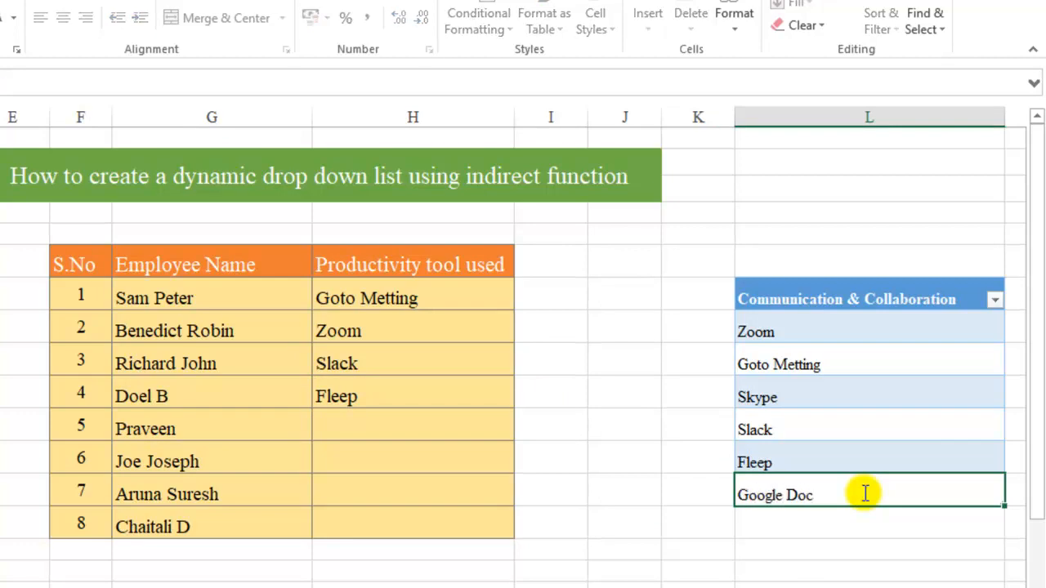
pyautogui.press('Return')
pyautogui.click(350, 303)
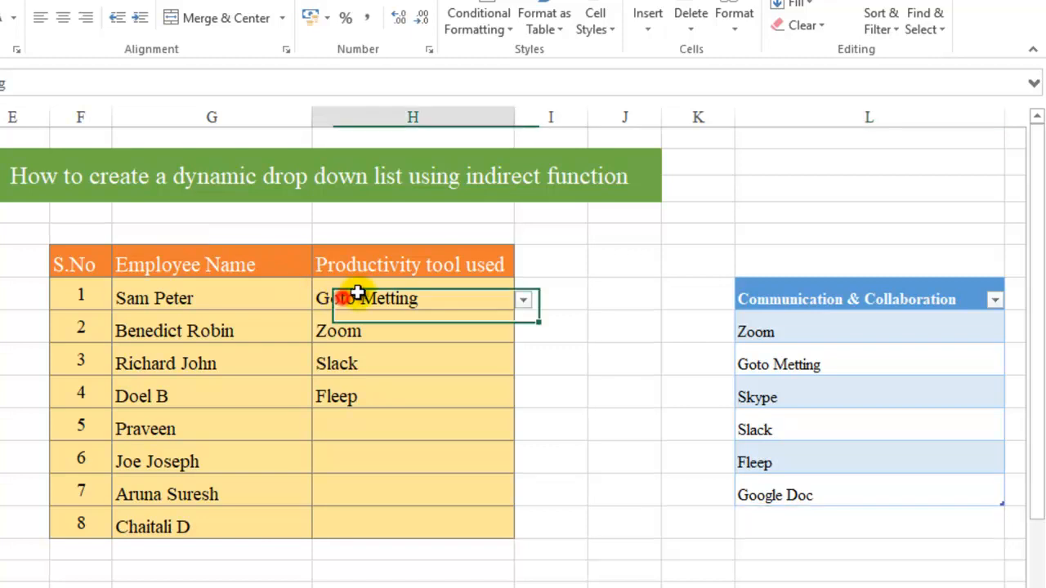
pyautogui.click(522, 301)
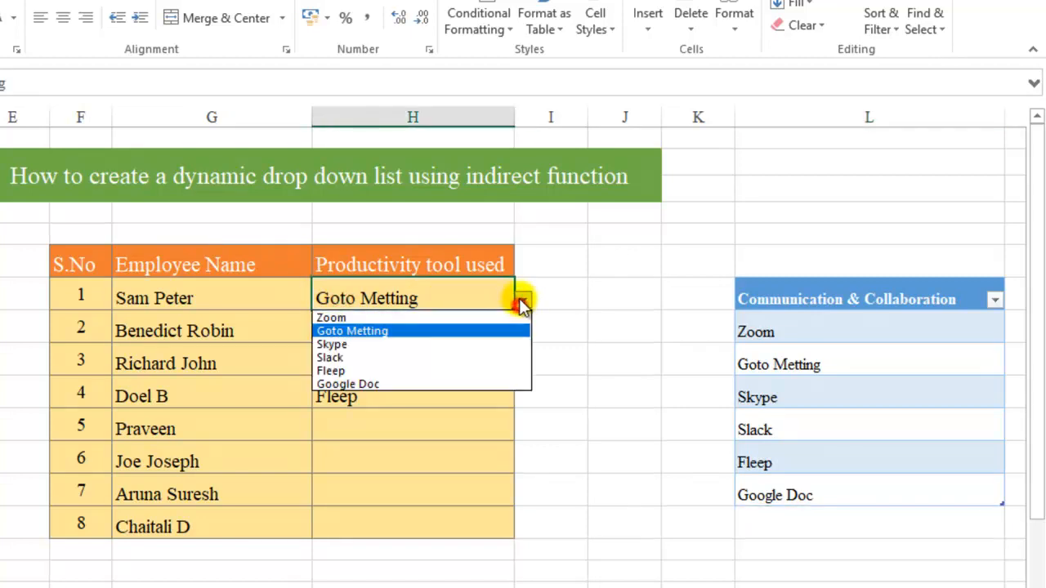
pyautogui.click(456, 384)
# Set the seventh employee's productivity tool to Skype from the drop-down
pyautogui.click(397, 429)
pyautogui.click(452, 516)
pyautogui.click(483, 483)
pyautogui.click(523, 496)
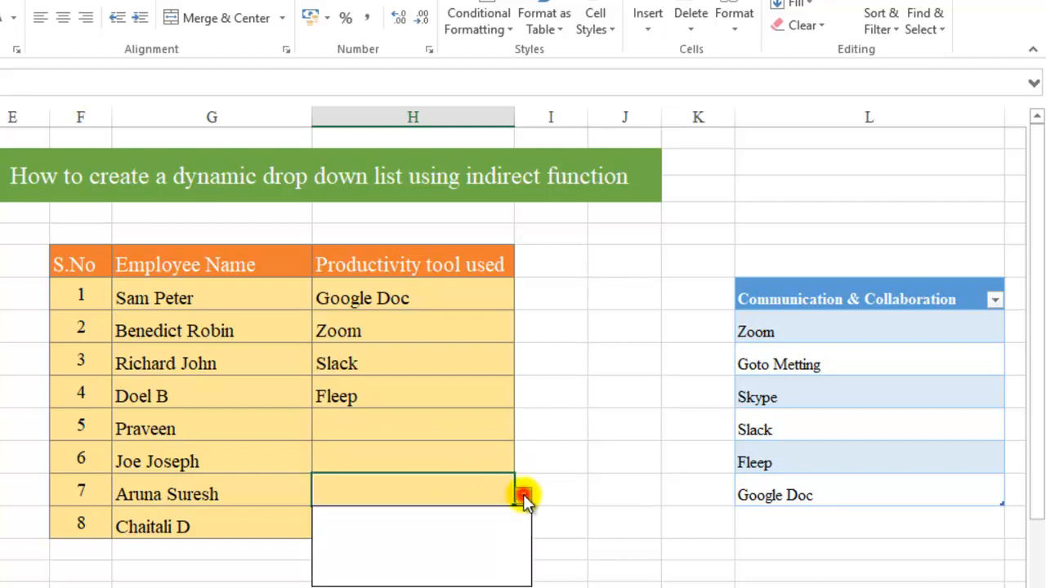
pyautogui.click(496, 540)
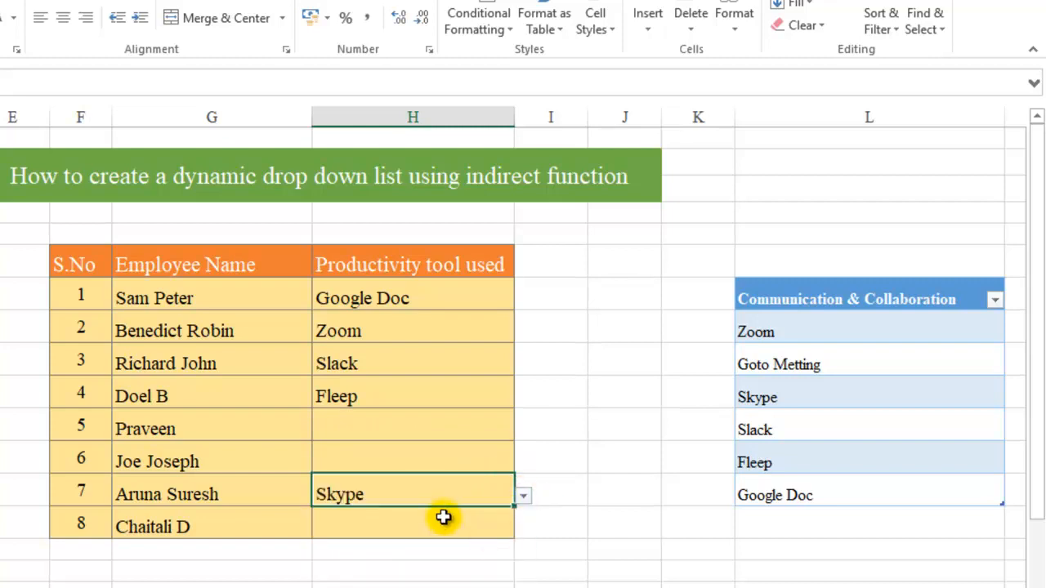